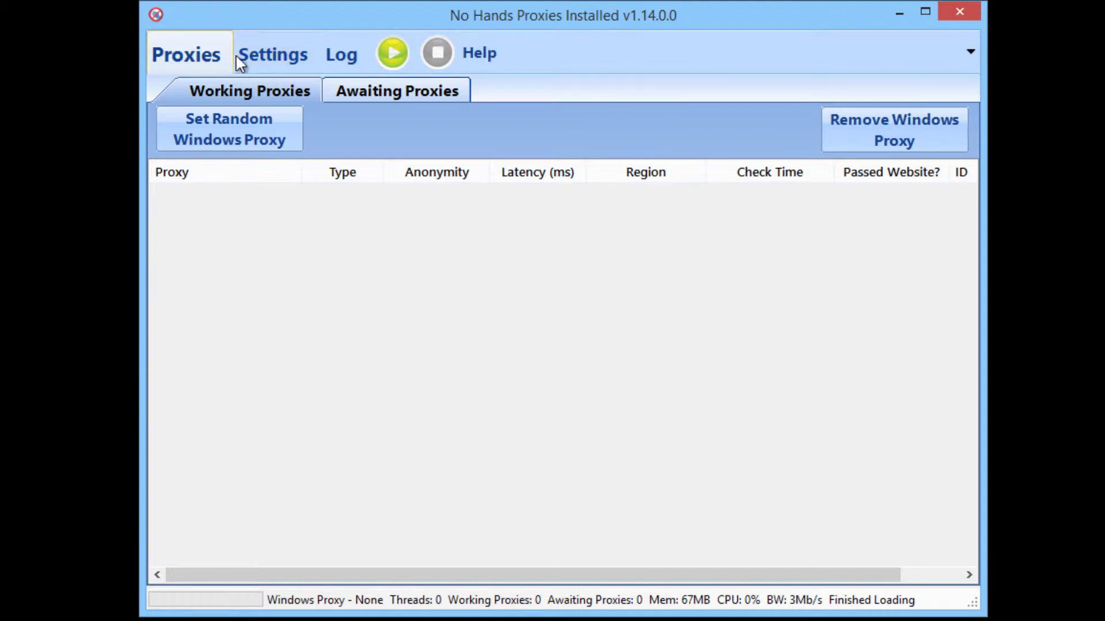
- Apply the Get Google Proxies preset from Settings, sending Google-passed proxies to Documents\Google-proxies.txt
click(280, 54)
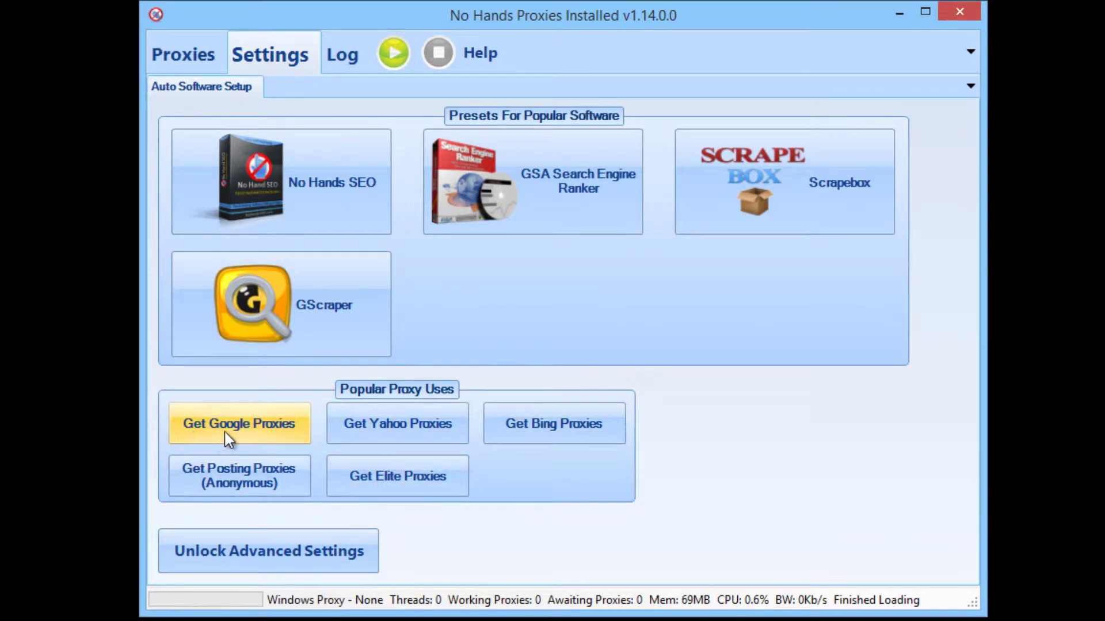
click(246, 439)
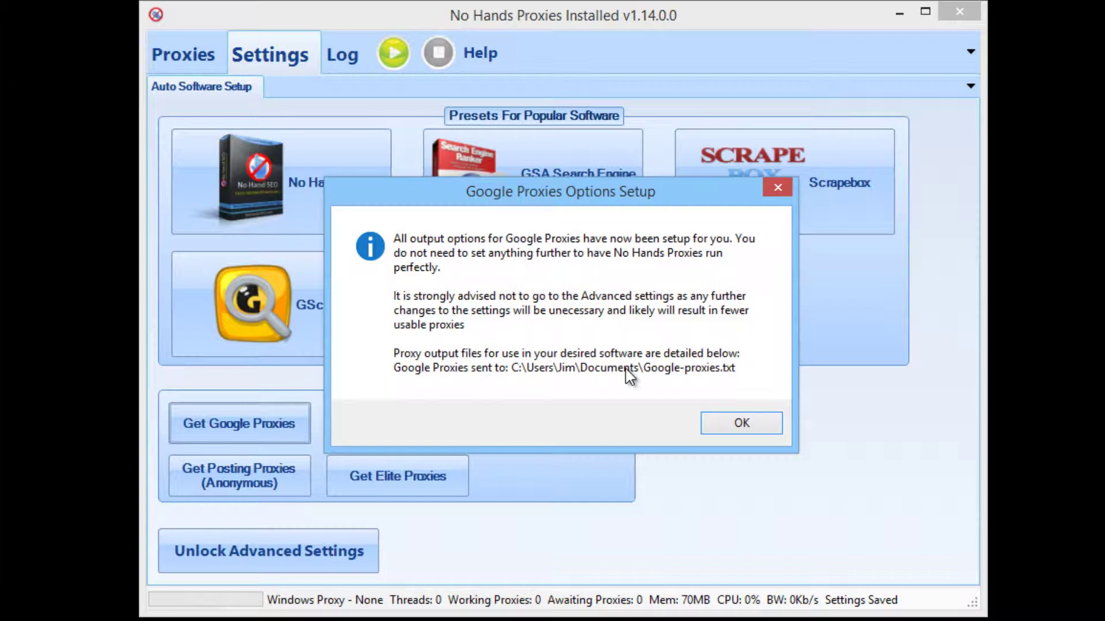
- Dismiss the setup confirmation, start the harvester, watch its log, then view Working Proxies
click(740, 424)
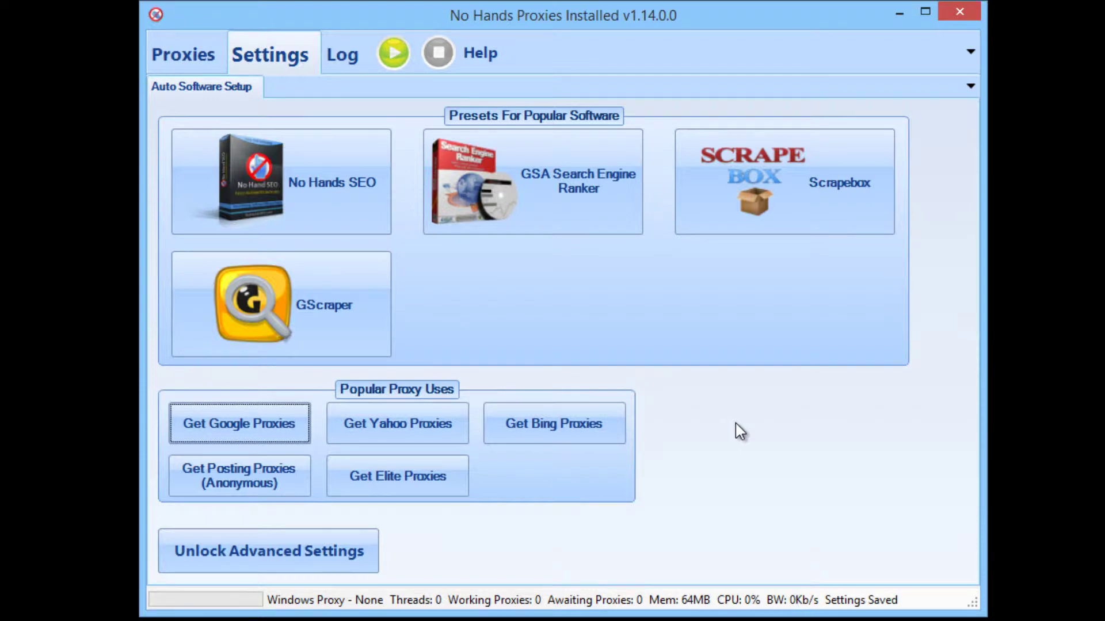
click(389, 57)
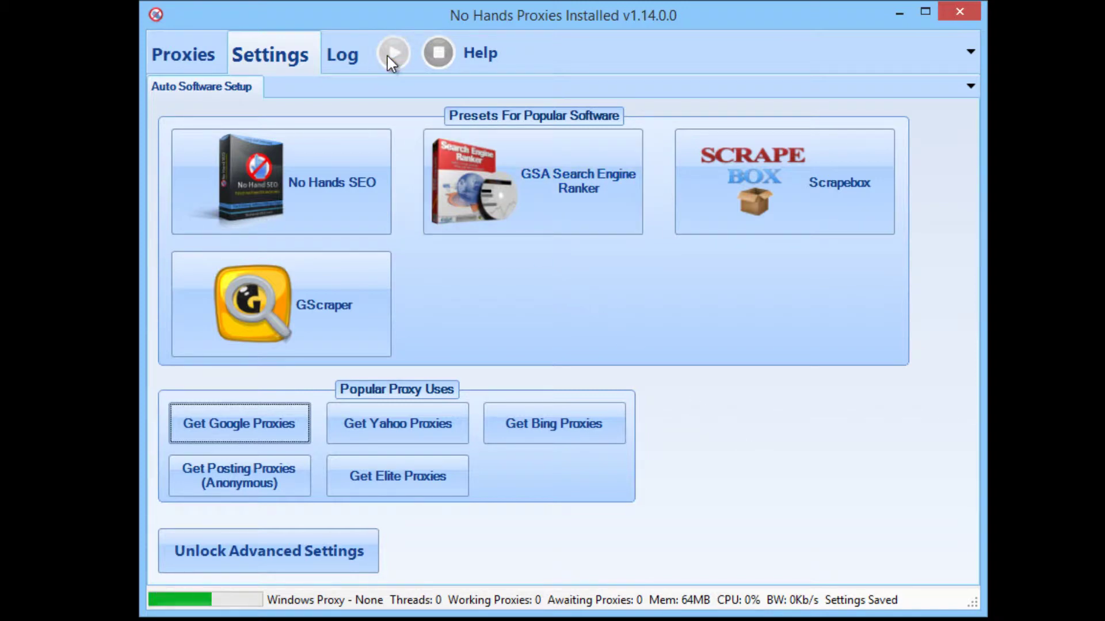
click(345, 53)
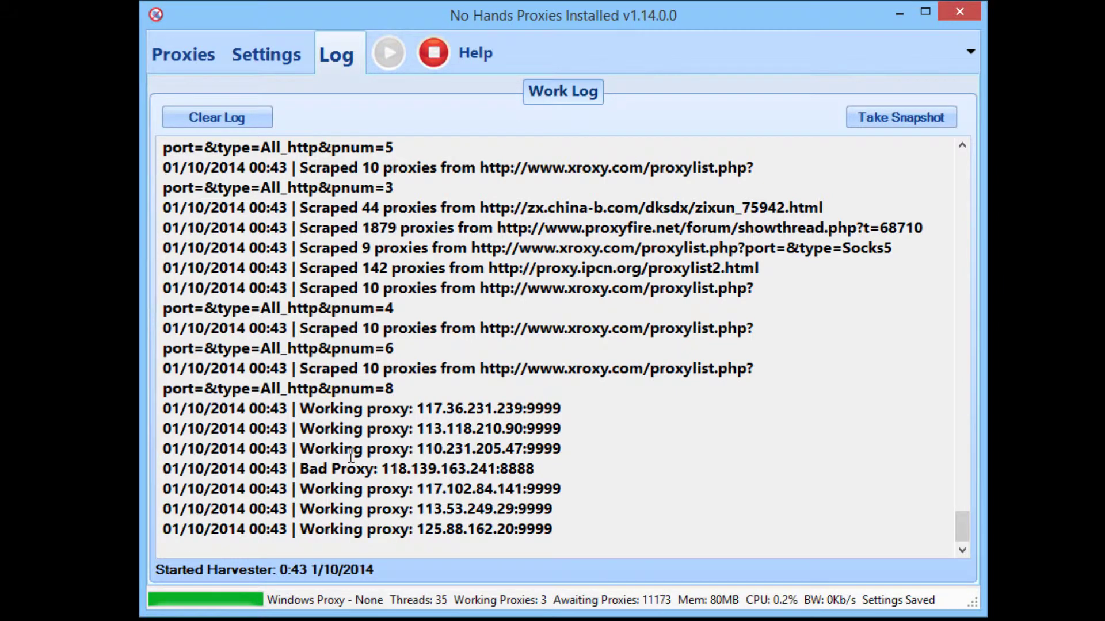
click(190, 56)
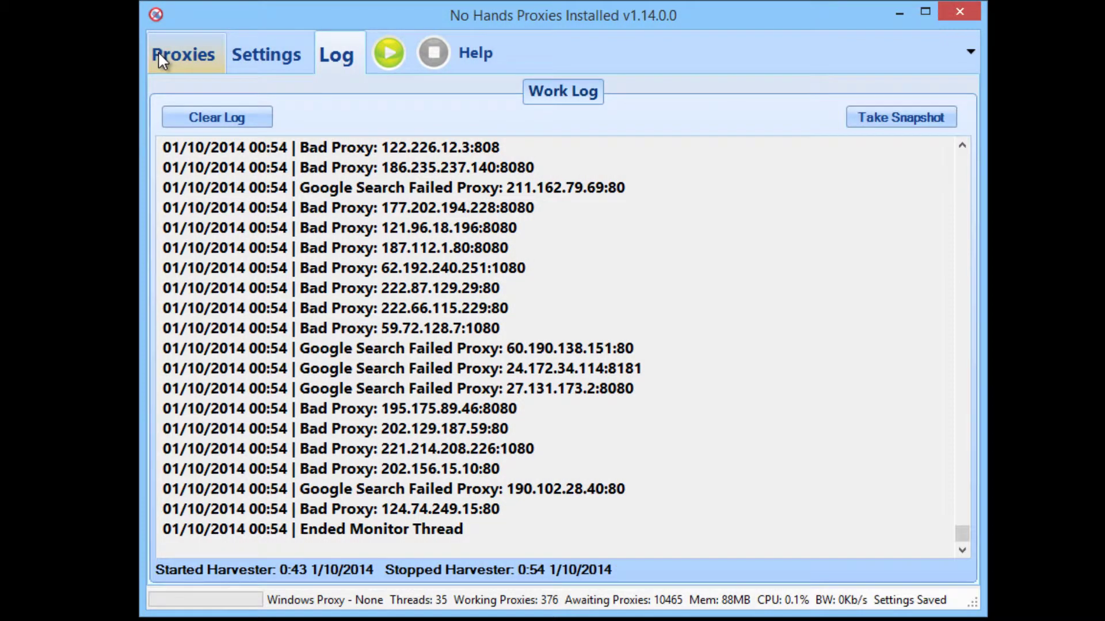
- Browse Working Proxies for Google-passed entries such as 190.37.54.39, 200.109.144.64 and 186.92.55.80
click(157, 51)
click(158, 51)
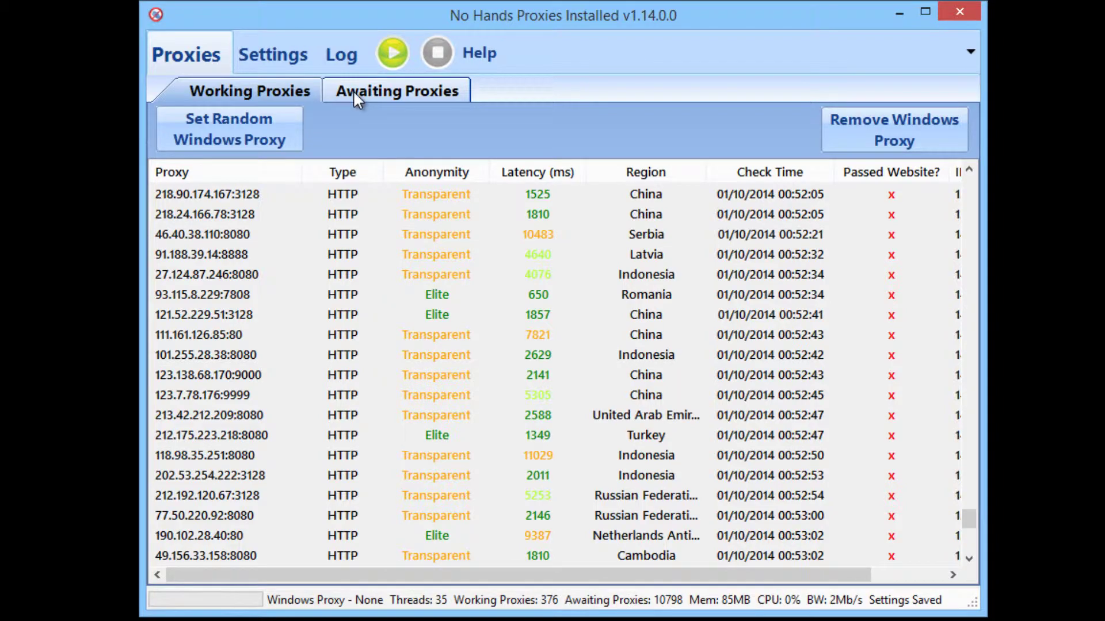
drag(972, 507, 971, 543)
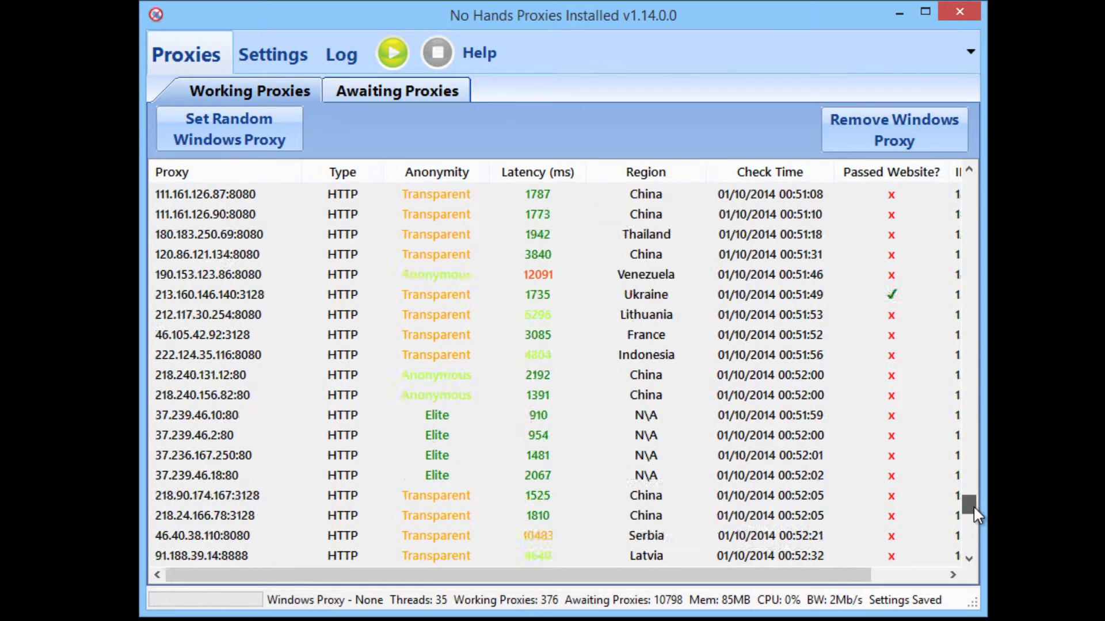
drag(972, 505, 912, 185)
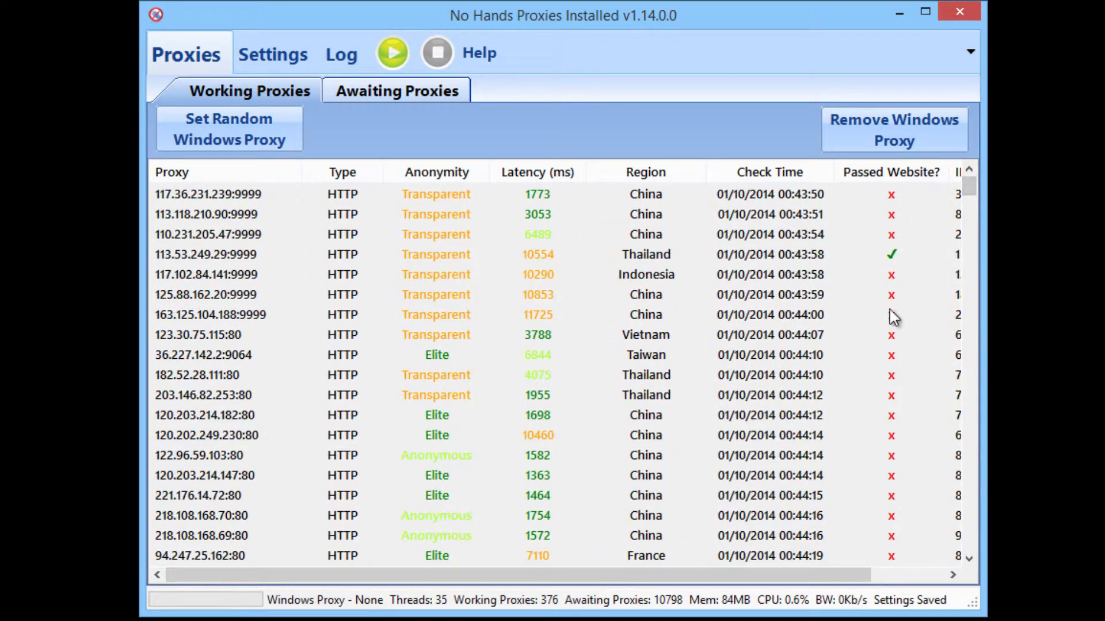
click(896, 475)
scroll(900, 481, down, 5)
scroll(900, 484, up, 5)
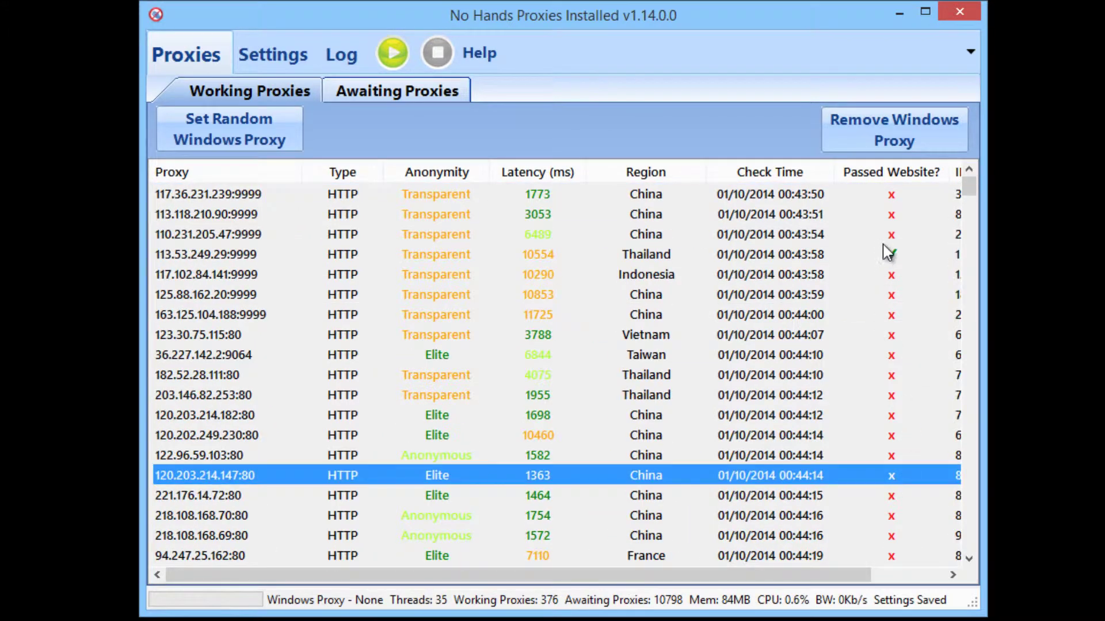
scroll(895, 264, down, 20)
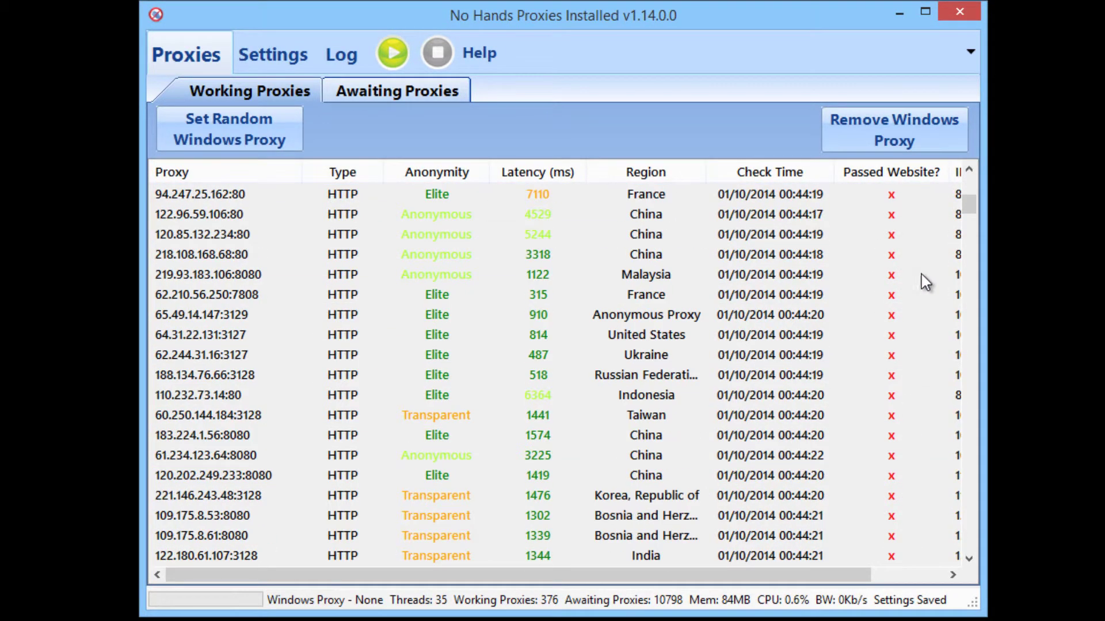
scroll(926, 288, up, 4)
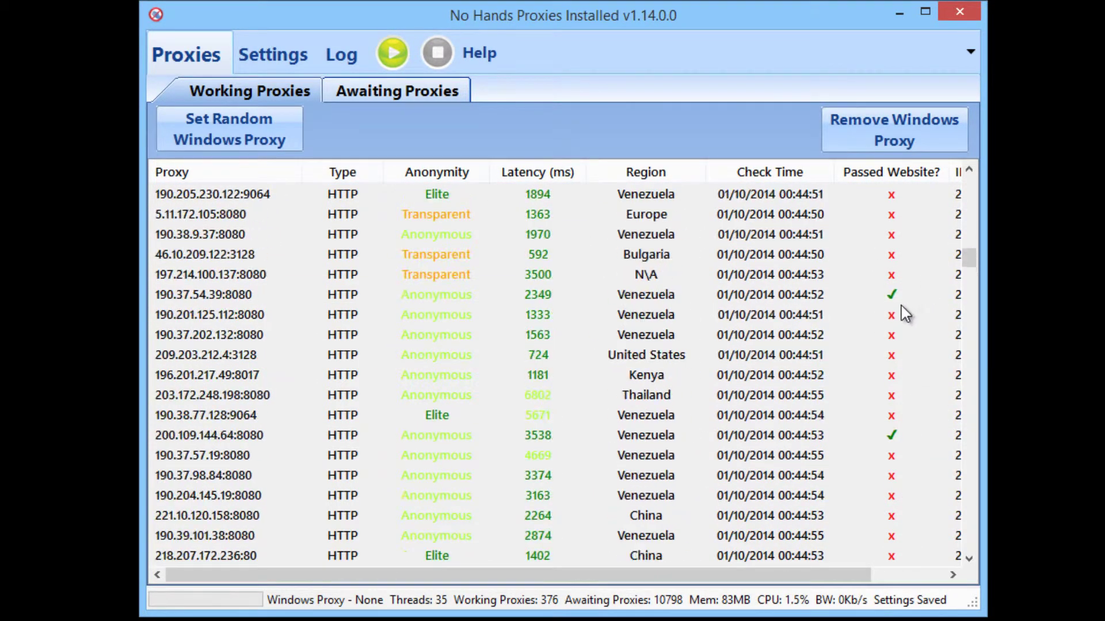
click(899, 298)
click(889, 437)
scroll(891, 436, down, 20)
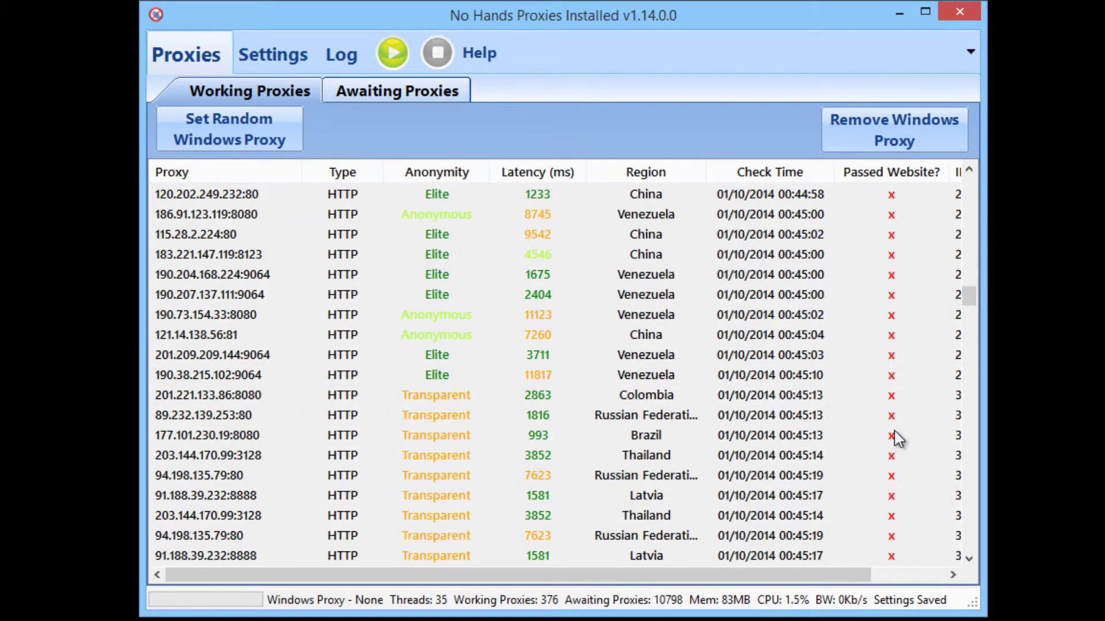
click(892, 259)
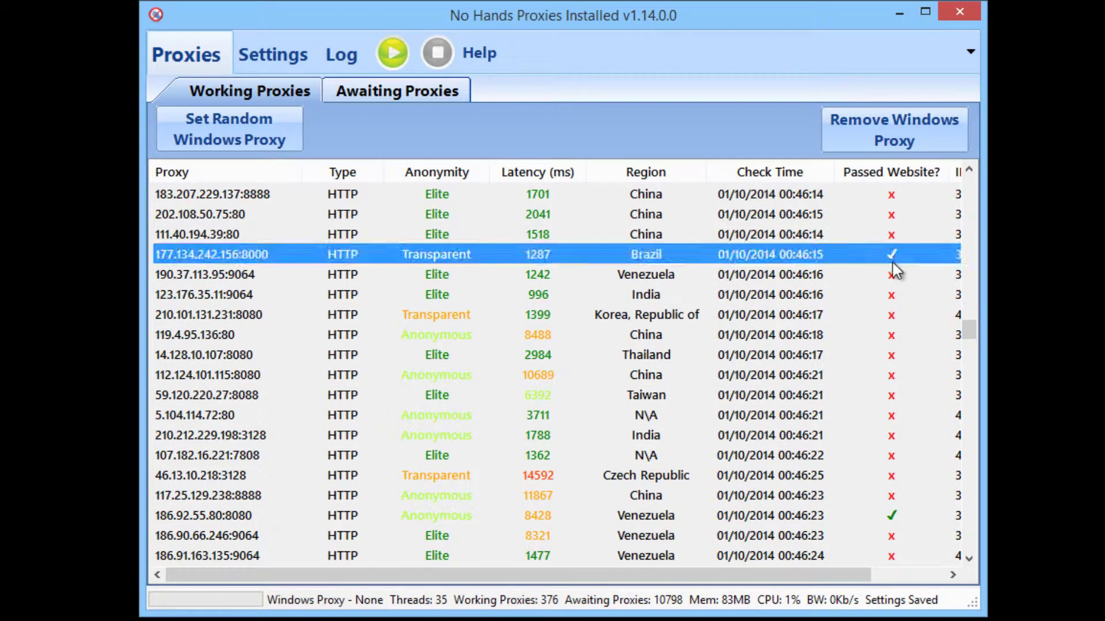
click(913, 513)
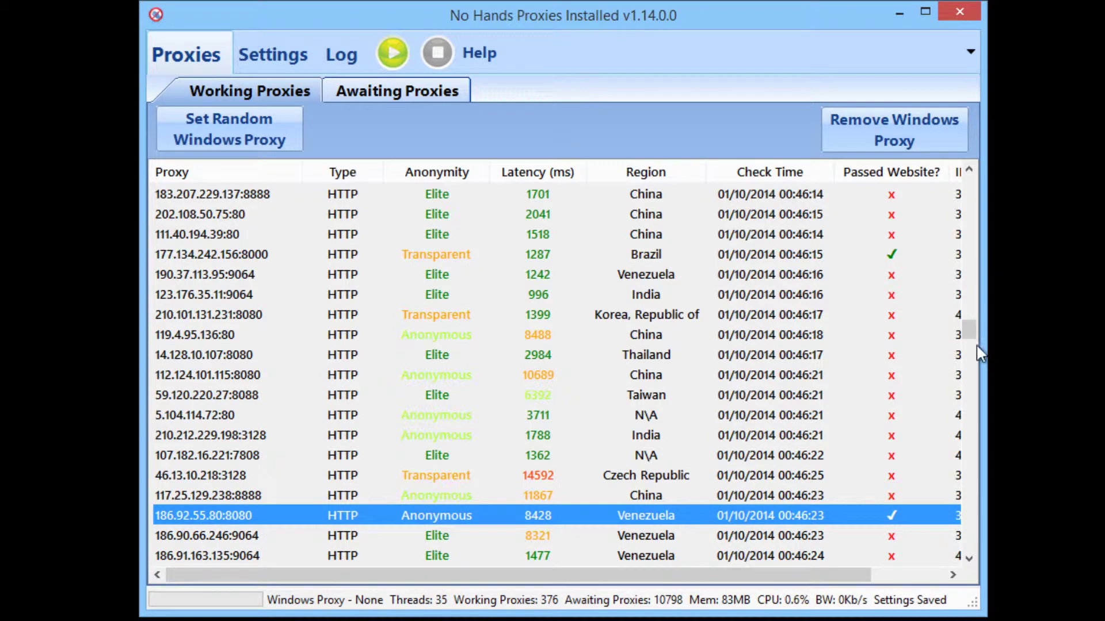
- Glance at Settings, then recheck proxies including the Google-passed 122.146.42.176:3128 in Working Proxies
click(968, 403)
click(971, 415)
click(279, 67)
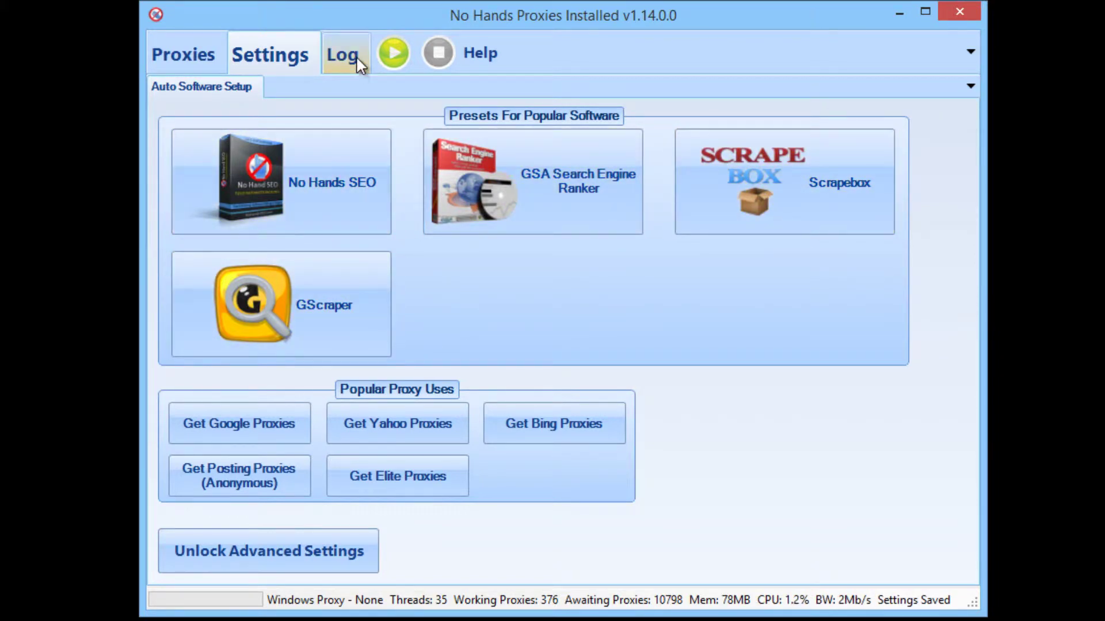
click(209, 53)
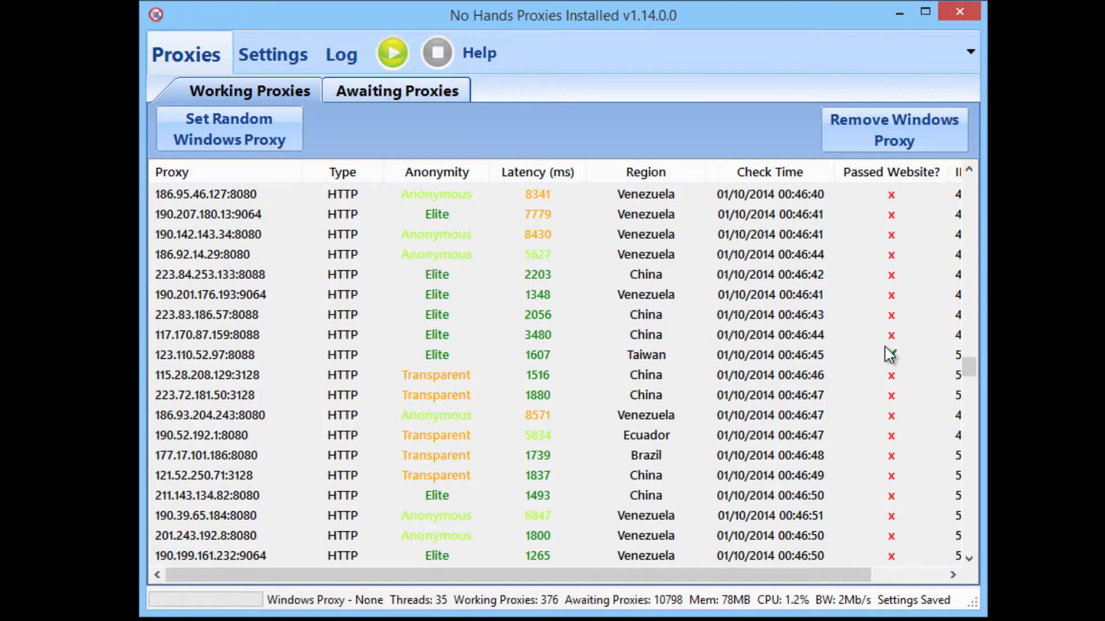
click(929, 362)
drag(968, 370, 970, 401)
click(917, 452)
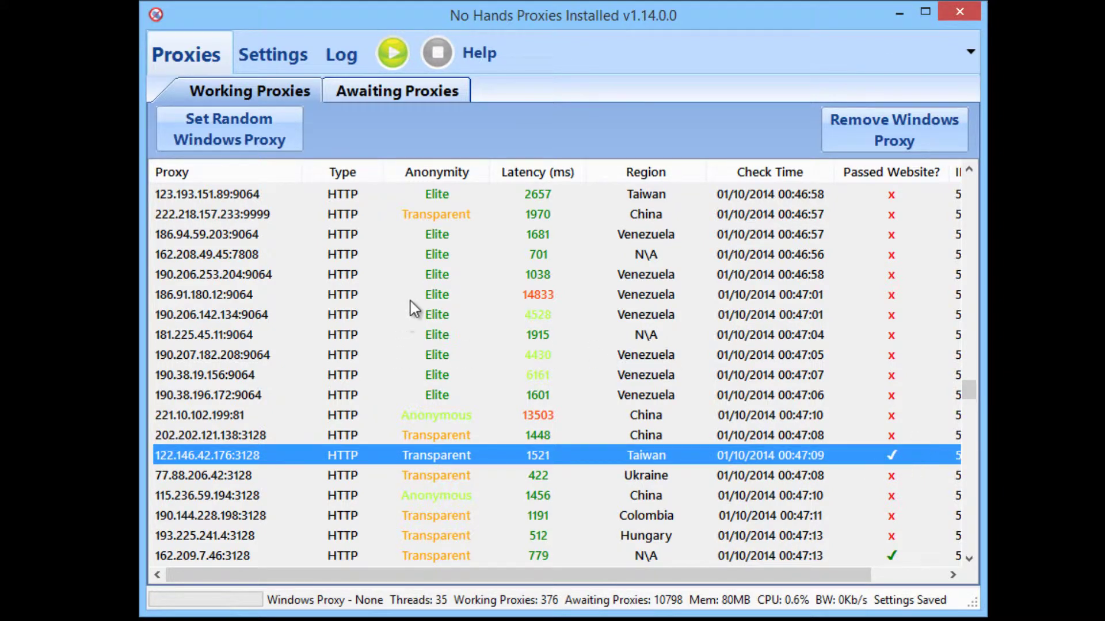
click(429, 416)
click(432, 458)
click(446, 510)
- Scroll past 213.108.200.39:3128, then bring up the context menu for Google-proxies.txt in Documents
scroll(448, 512, down, 5)
scroll(494, 445, down, 1)
scroll(495, 444, up, 1)
click(485, 253)
scroll(518, 293, down, 15)
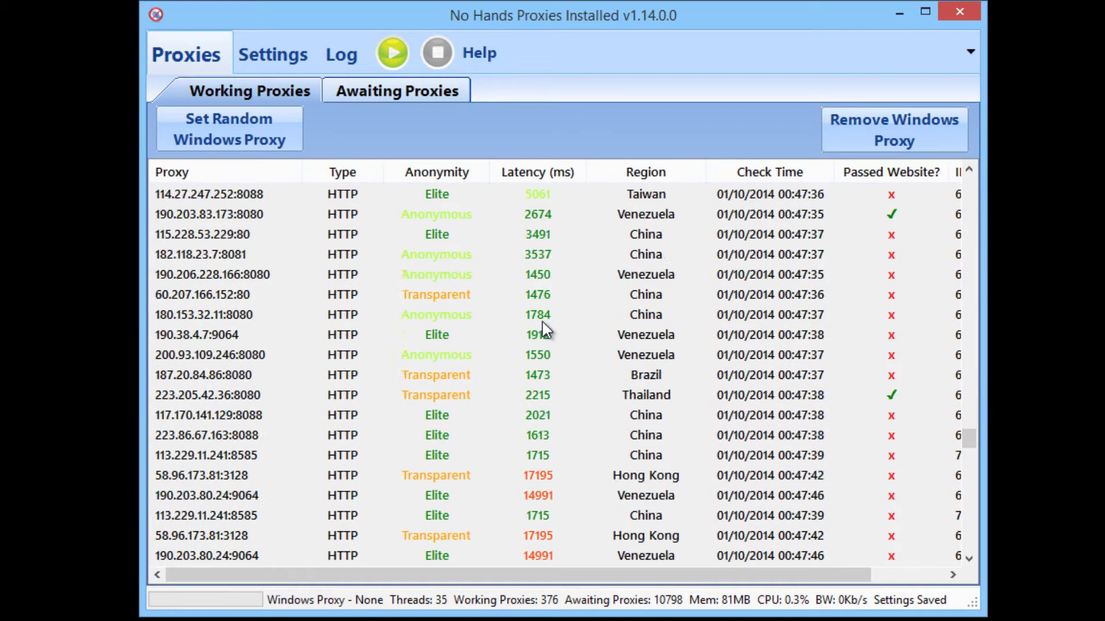
scroll(538, 334, down, 14)
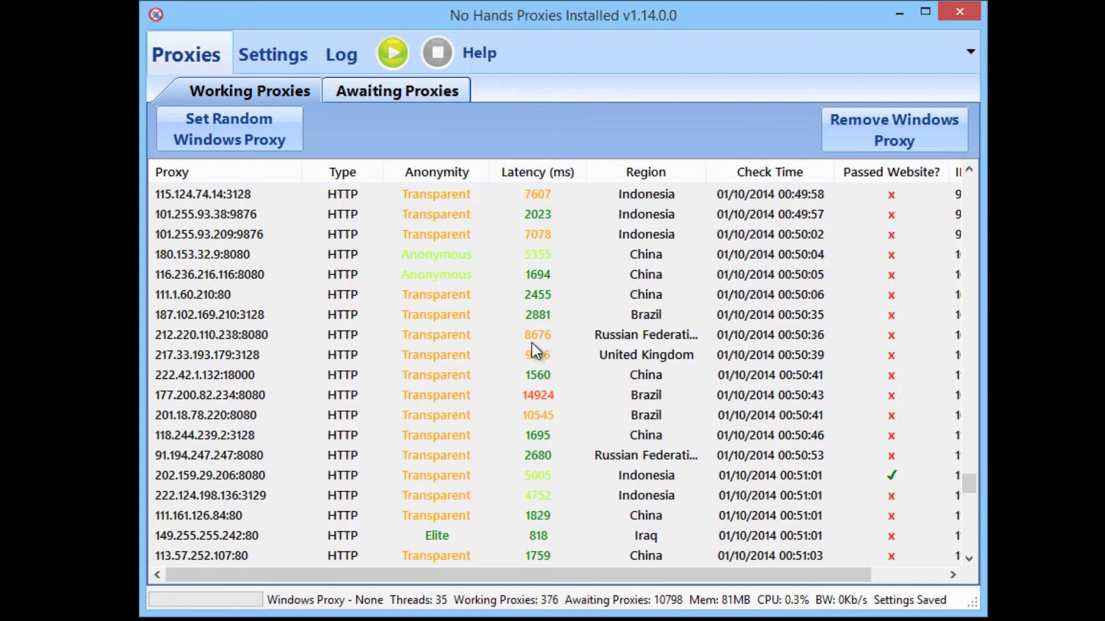
scroll(532, 343, down, 7)
scroll(534, 343, up, 6)
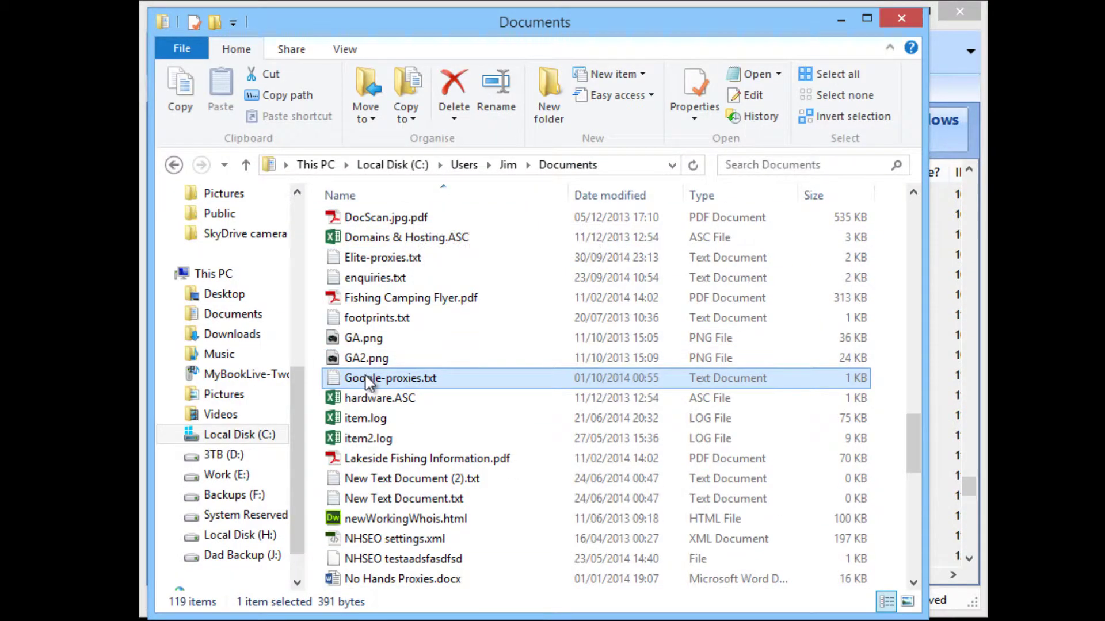
right_click(367, 382)
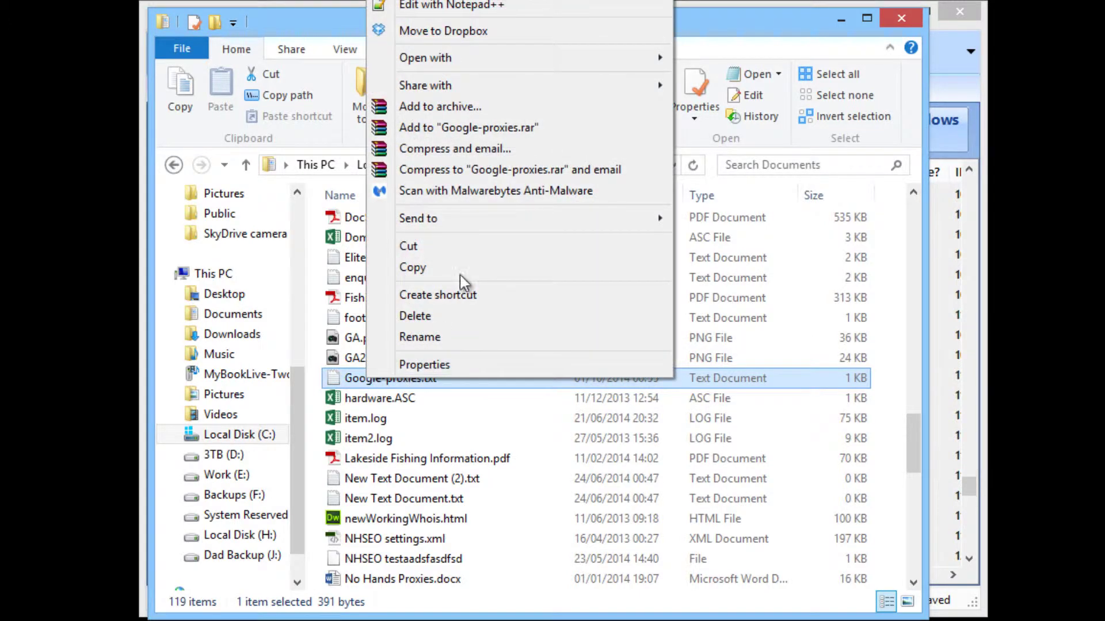
- Open Google-proxies.txt in Notepad++, select through its 19 proxy lines, then resize and minimize the editor
click(456, 11)
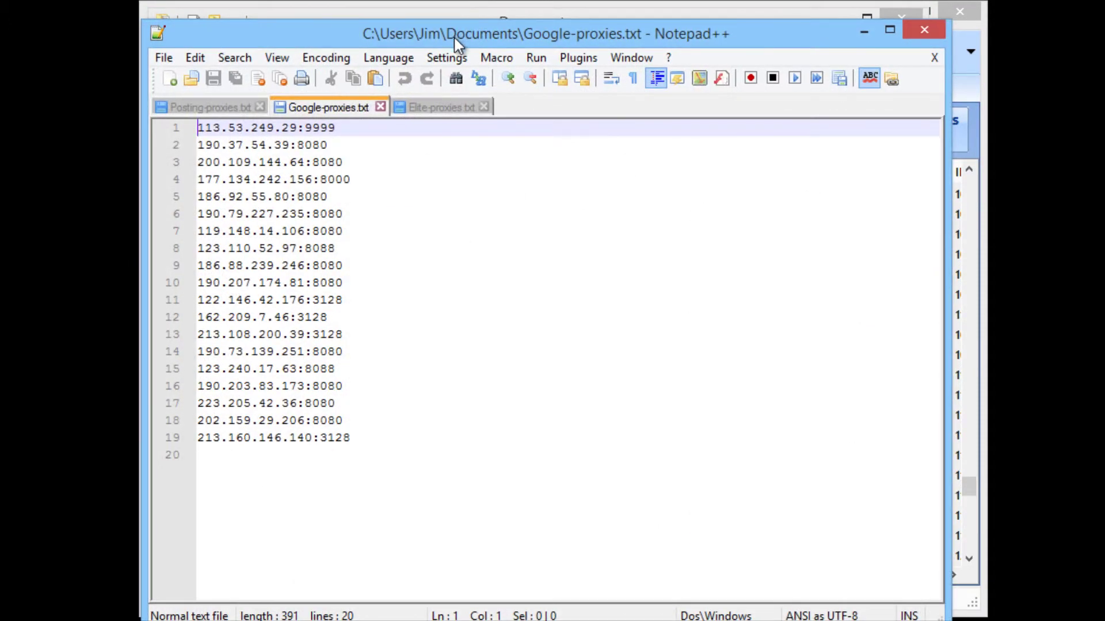
drag(454, 41, 566, 57)
drag(483, 460, 311, 144)
click(473, 334)
drag(503, 454, 311, 333)
drag(399, 253, 324, 144)
click(518, 199)
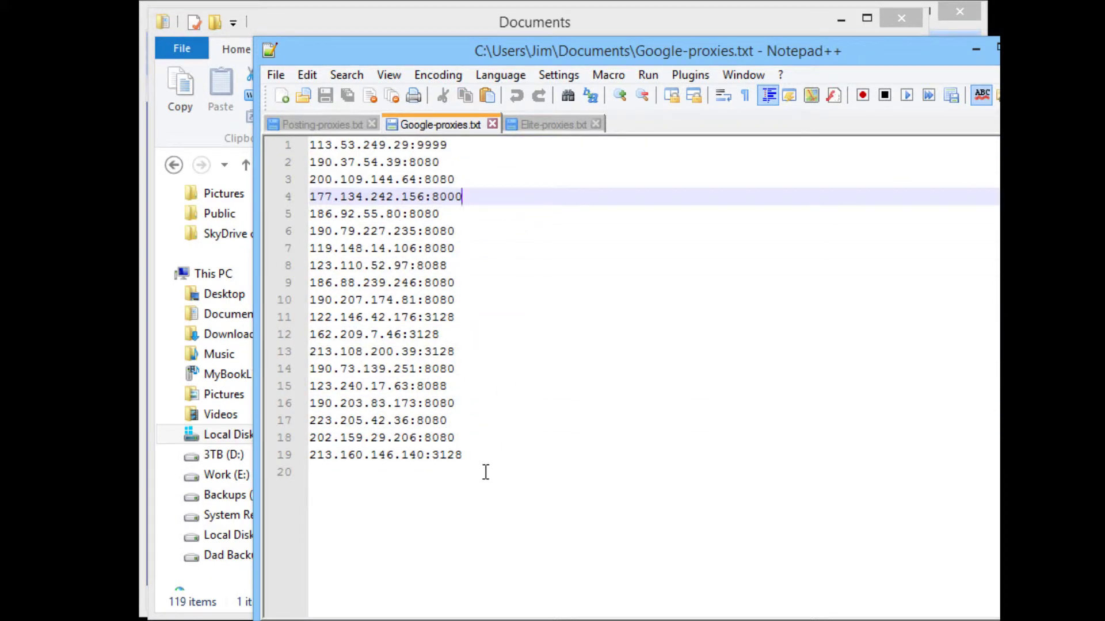
drag(485, 458, 308, 135)
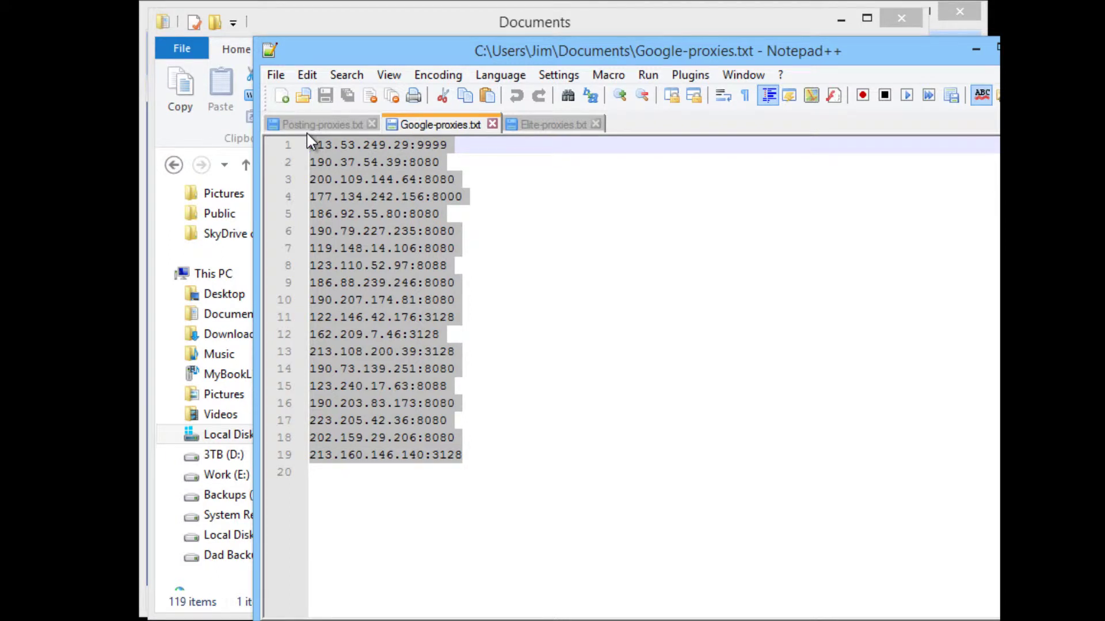
click(578, 384)
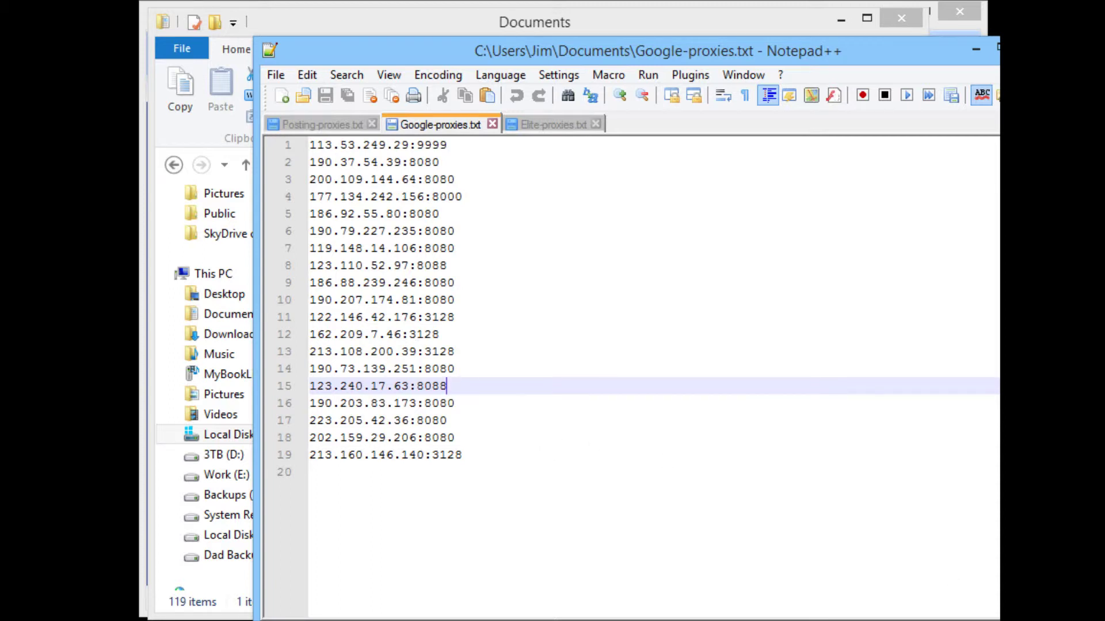
drag(1000, 371, 983, 371)
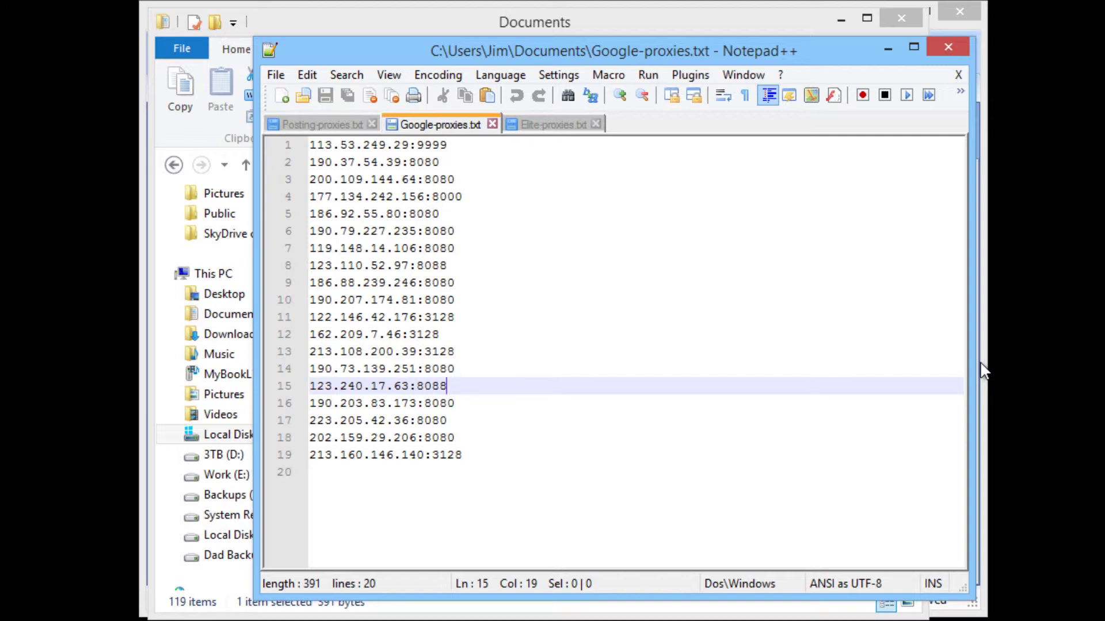
click(888, 50)
- Minimize the Documents window and switch from Settings back to the 376-entry Working Proxies table
click(843, 19)
click(272, 52)
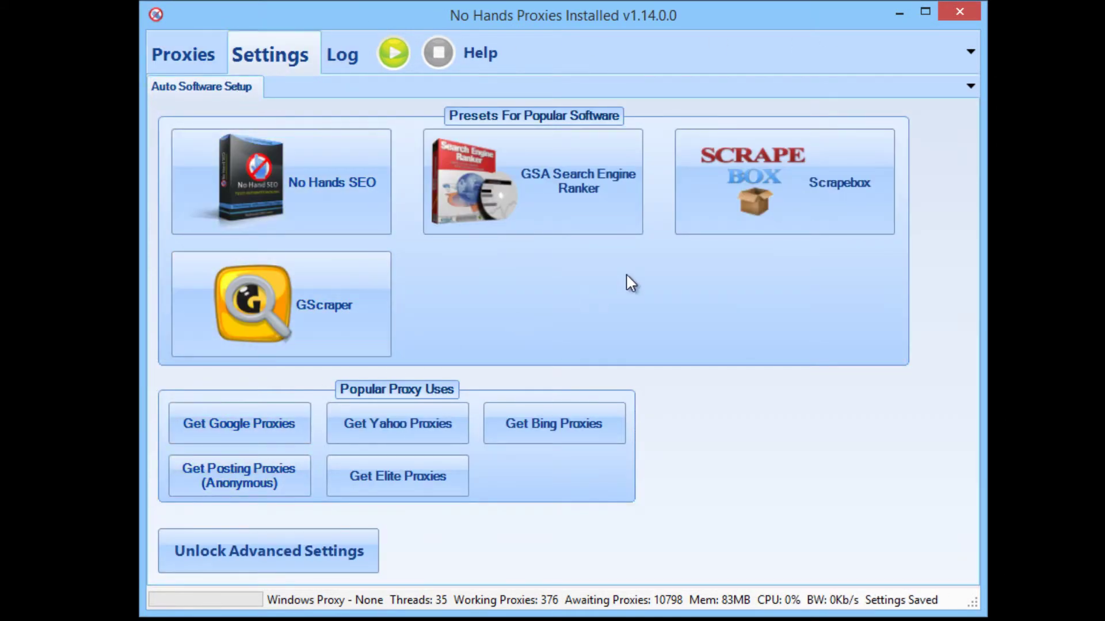
click(157, 57)
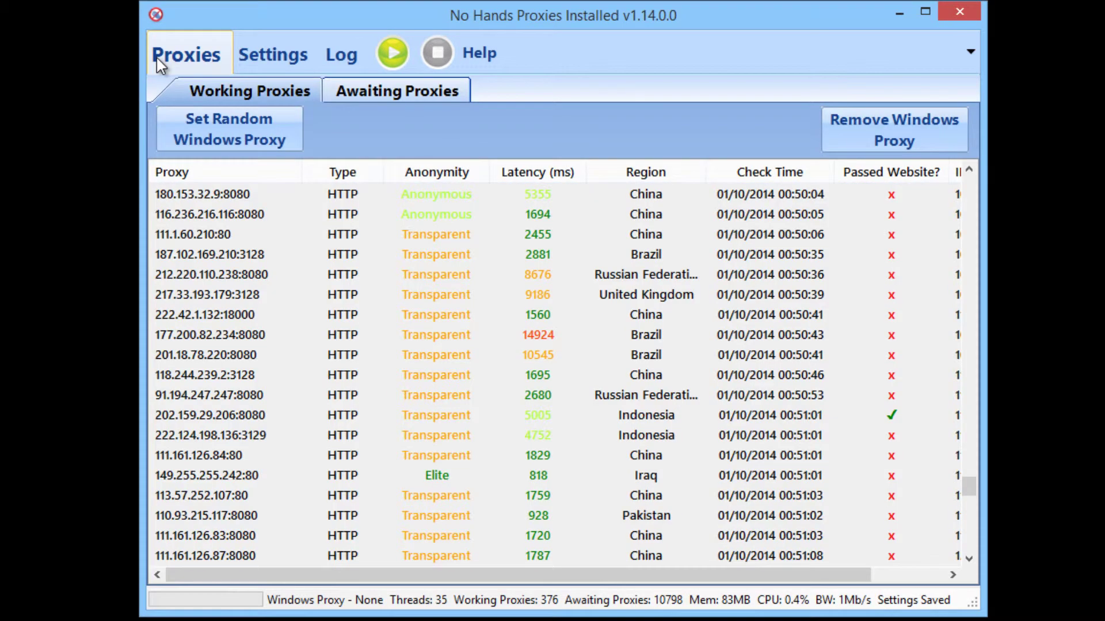